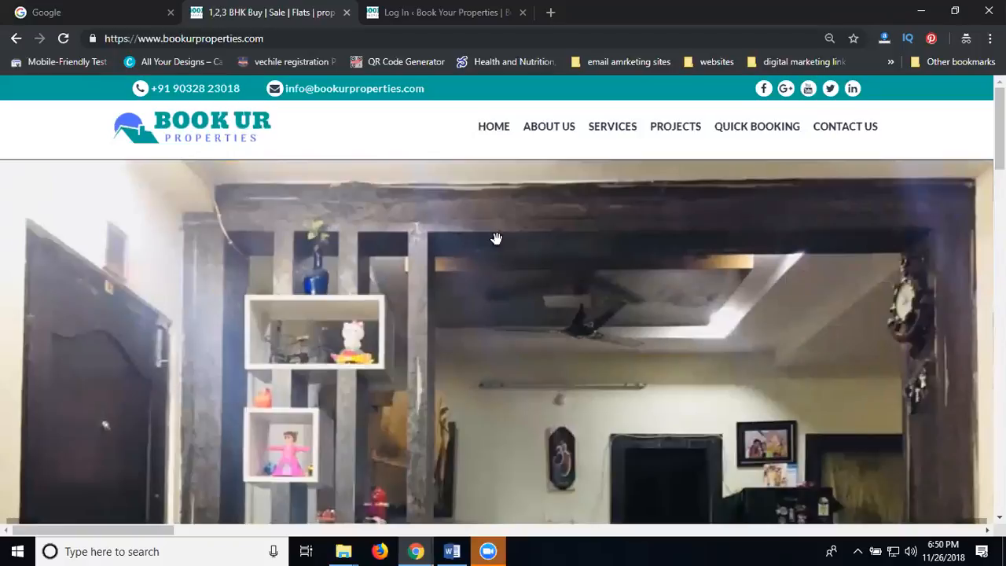
- Switch to the 'Log In' browser tab, where the WordPress login form is already filled in
click(422, 14)
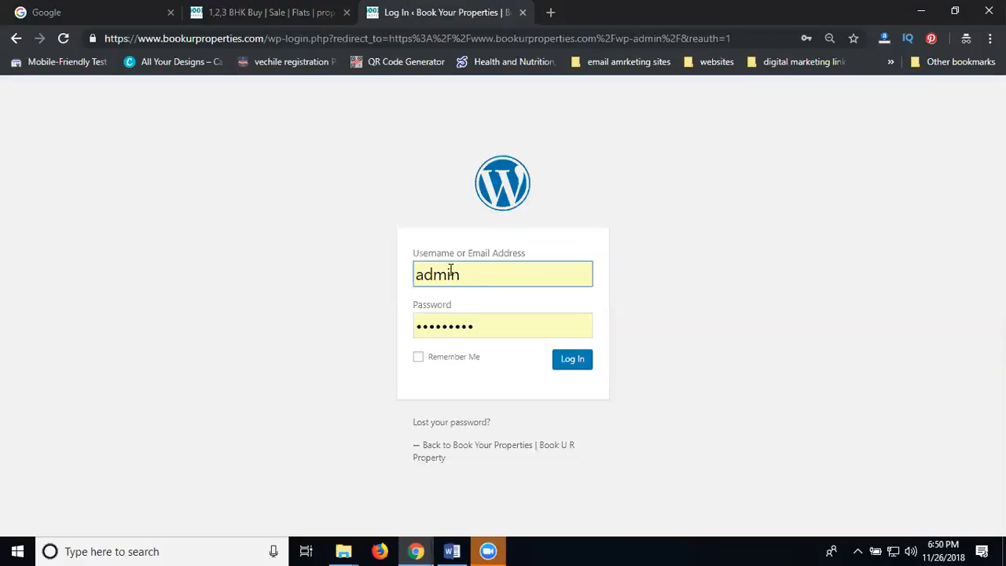
- Sign in with the saved credentials to reach the WordPress admin Dashboard
click(571, 362)
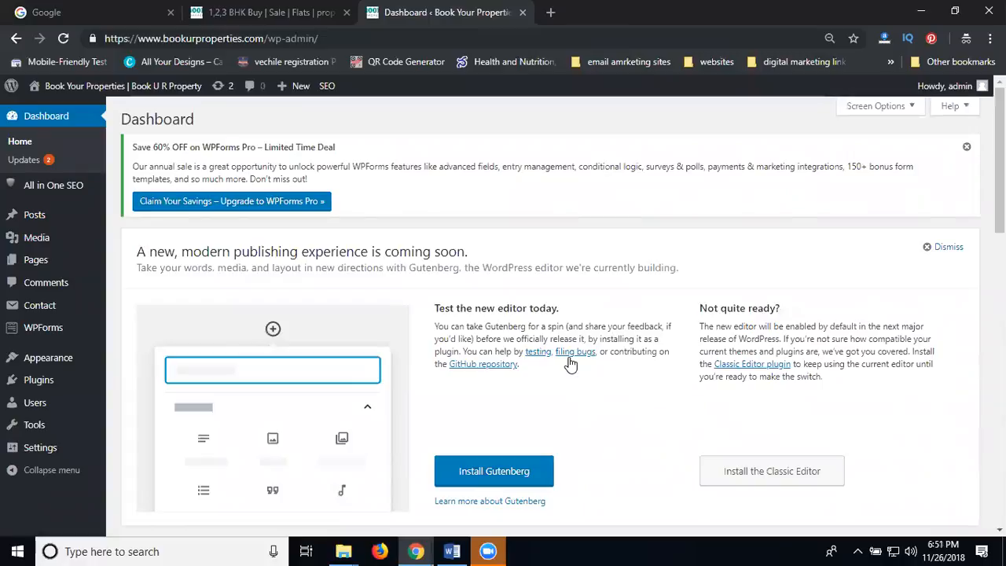
- Start a new user under Users > Add New with username 'user' and the site's e-mail address
click(47, 410)
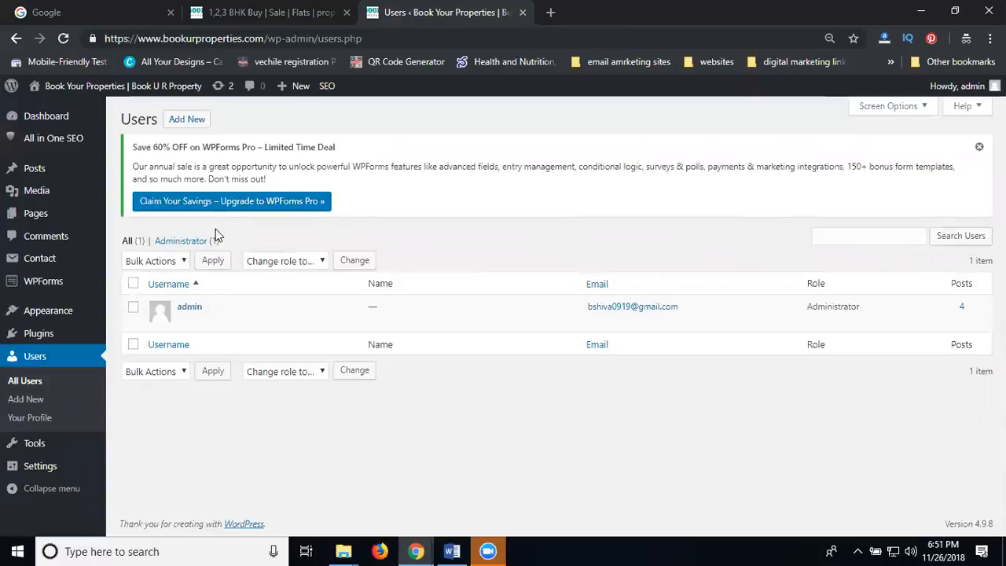
click(195, 122)
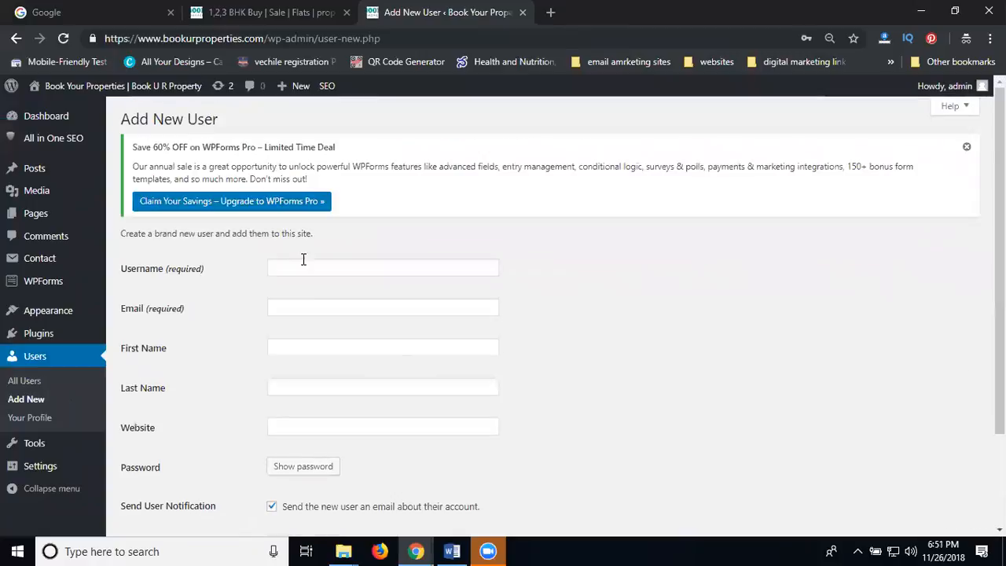
click(303, 269)
text(user)
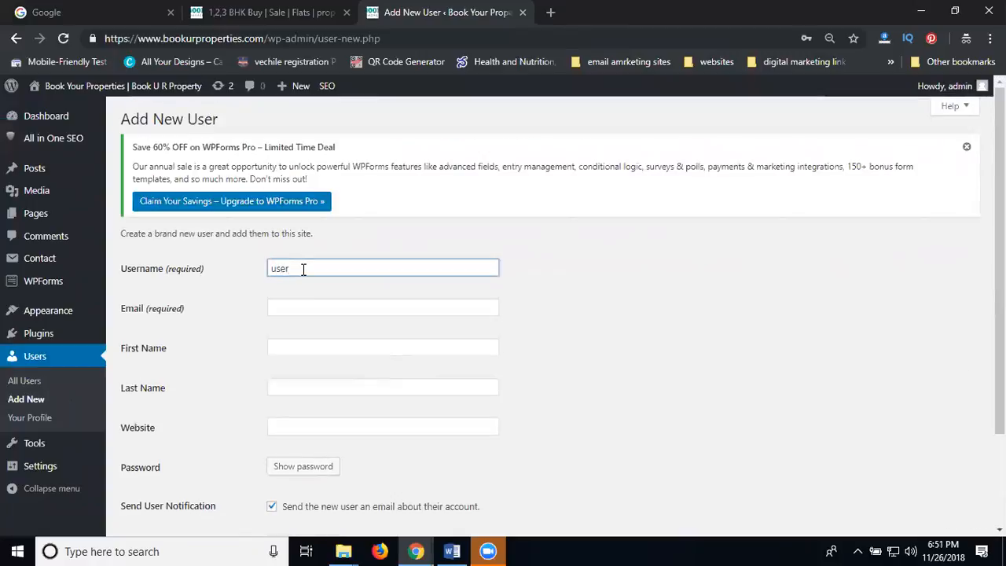
key(Tab)
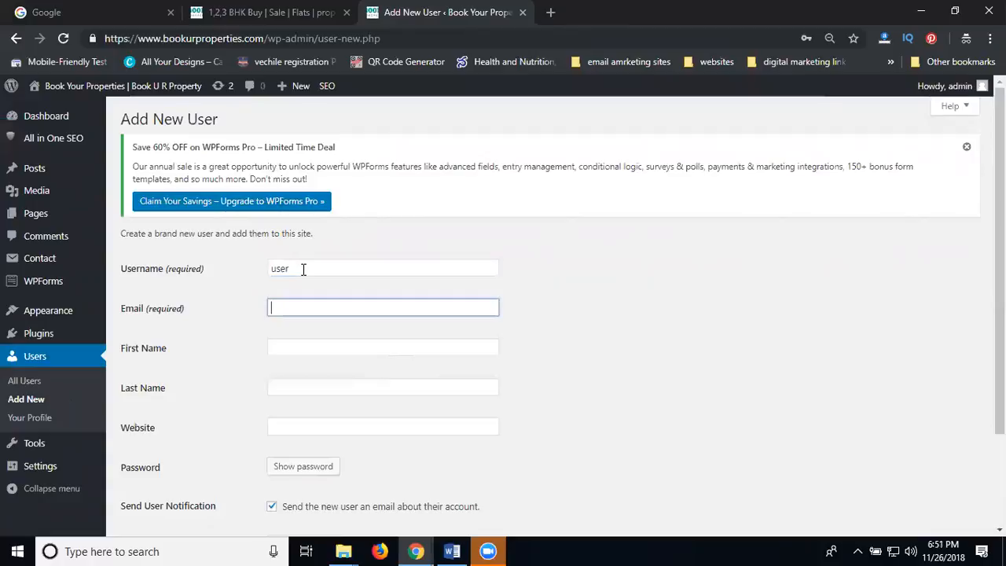
text(u)
key(BackSpace)
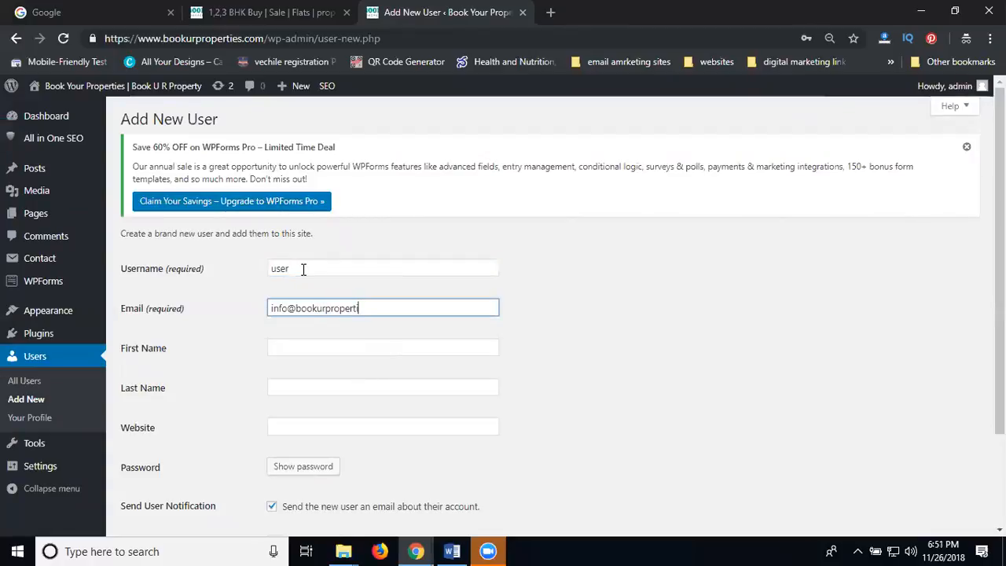
- Enter first name 'user' and last name 'books' for the new user
click(309, 349)
text(user)
key(Tab)
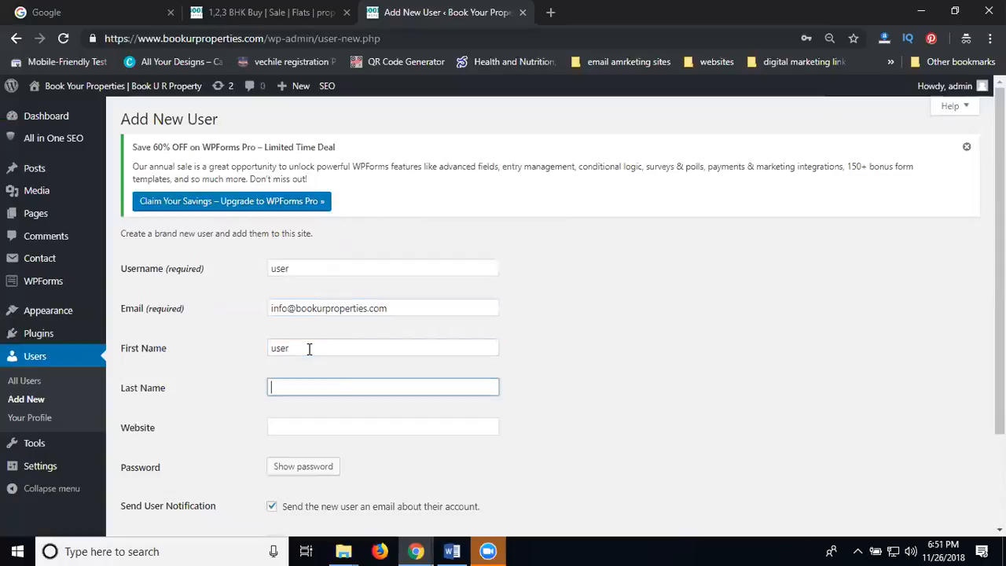
text(books)
scroll(307, 364, down, 1)
scroll(307, 359, down, 2)
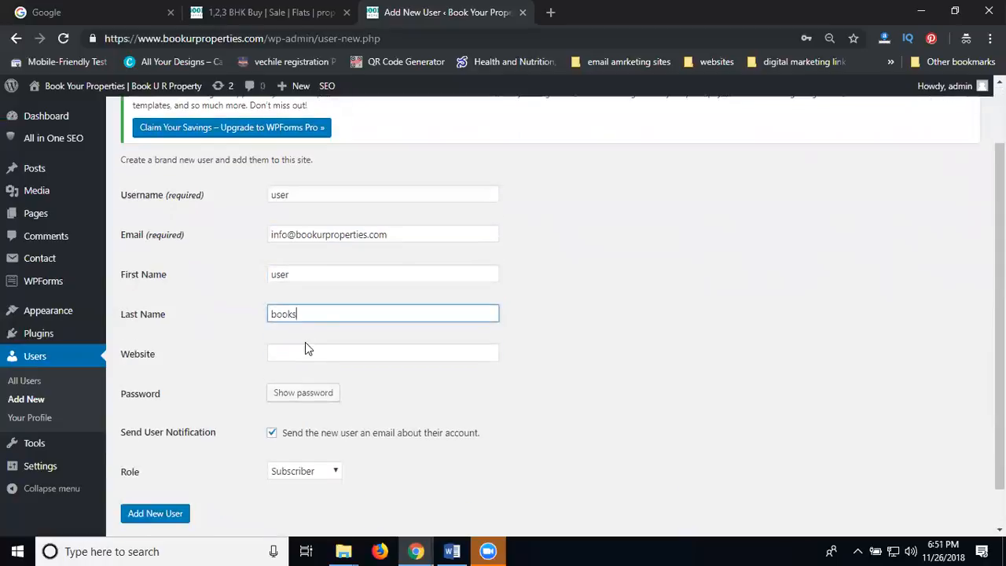
click(242, 11)
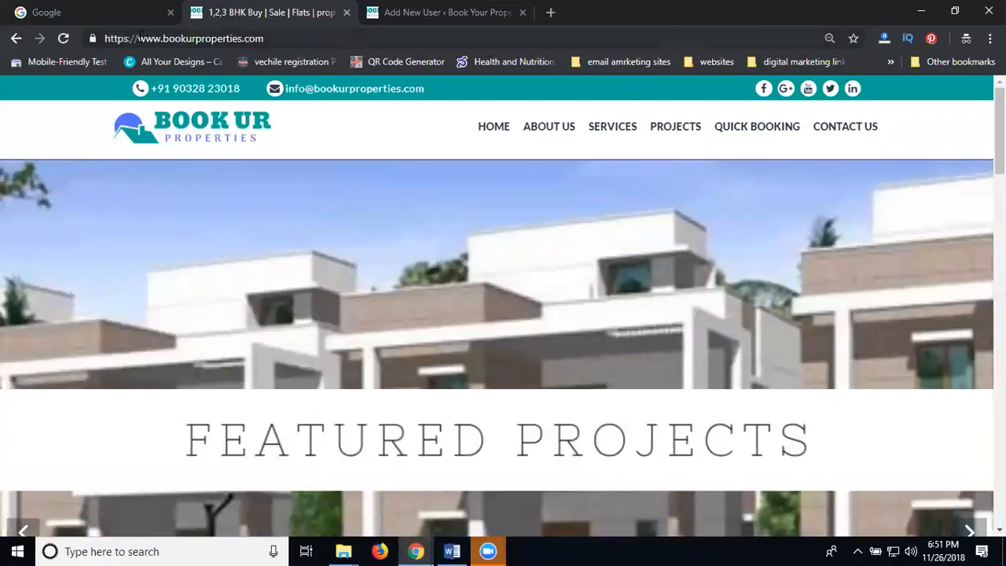
drag(247, 38, 264, 38)
key(ctrl+c)
click(404, 12)
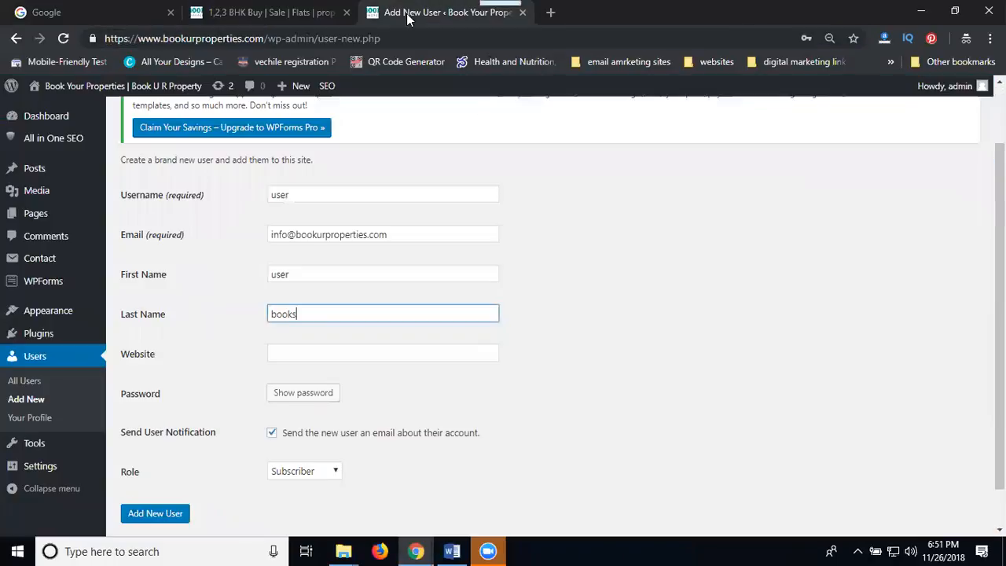
click(297, 351)
key(ctrl+v)
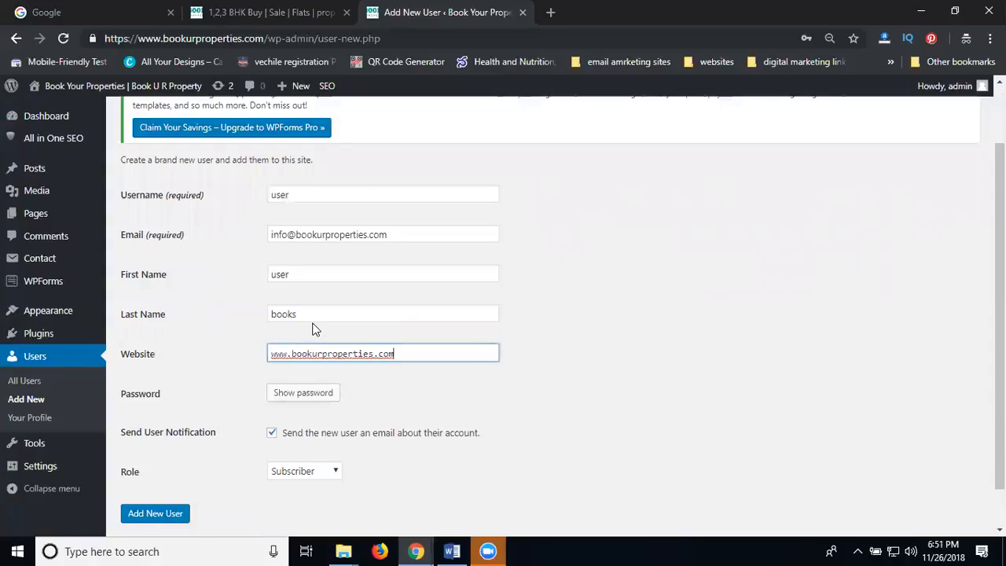
scroll(312, 329, down, 1)
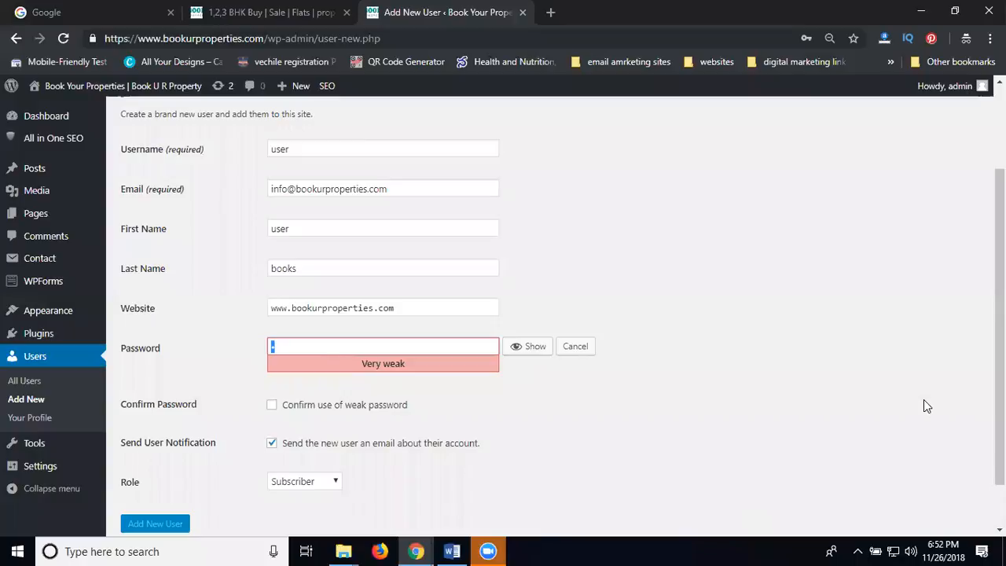
- Replace the suggested password with a new strong password and set the role to Editor
click(325, 344)
key(BackSpace)
text(•••)
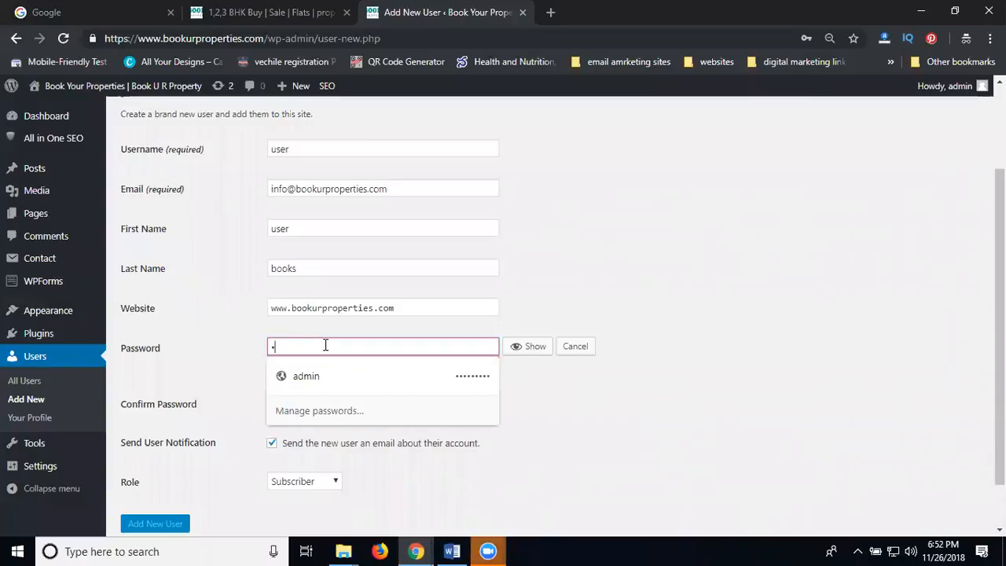
text(••••••••••••)
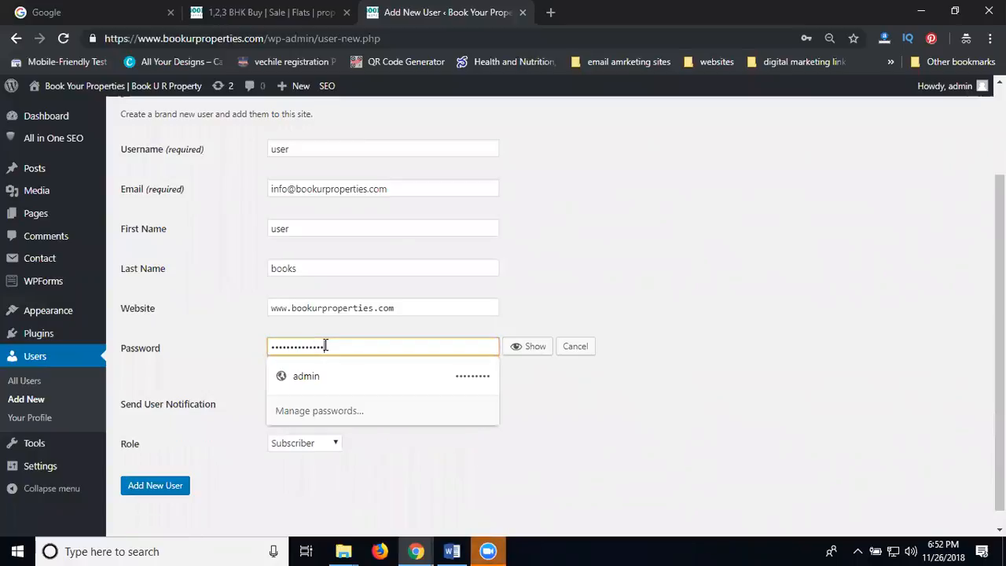
click(680, 271)
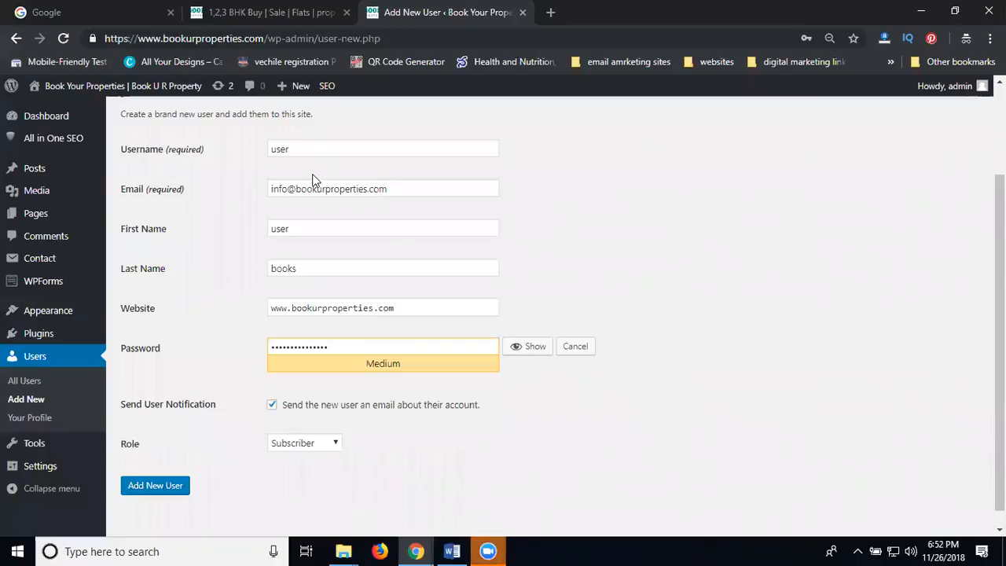
double_click(305, 349)
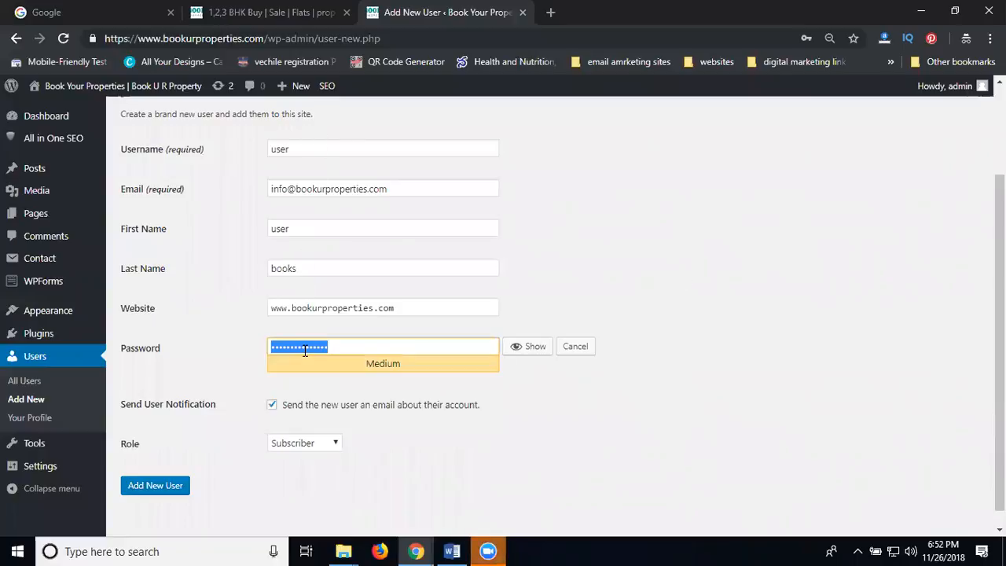
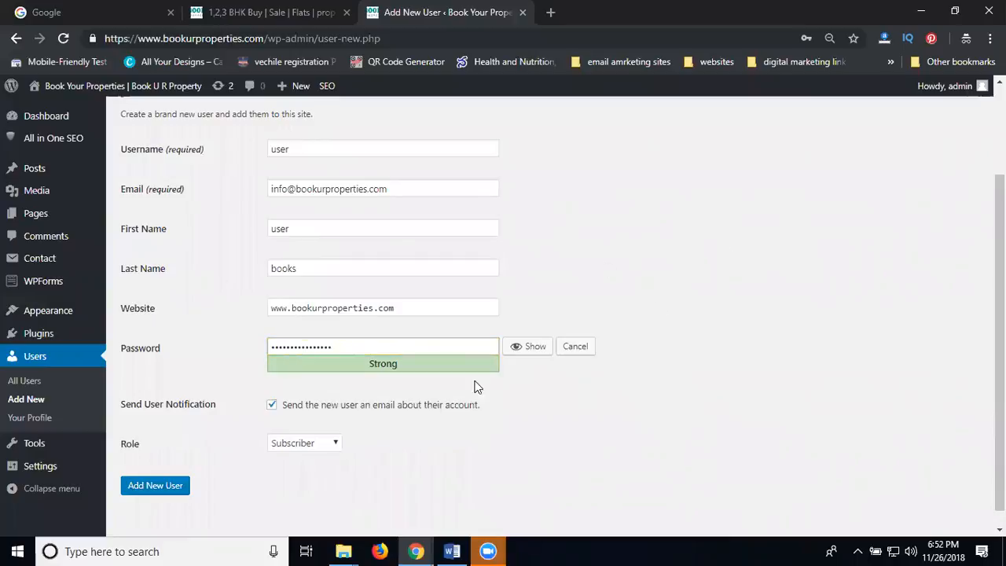
click(305, 443)
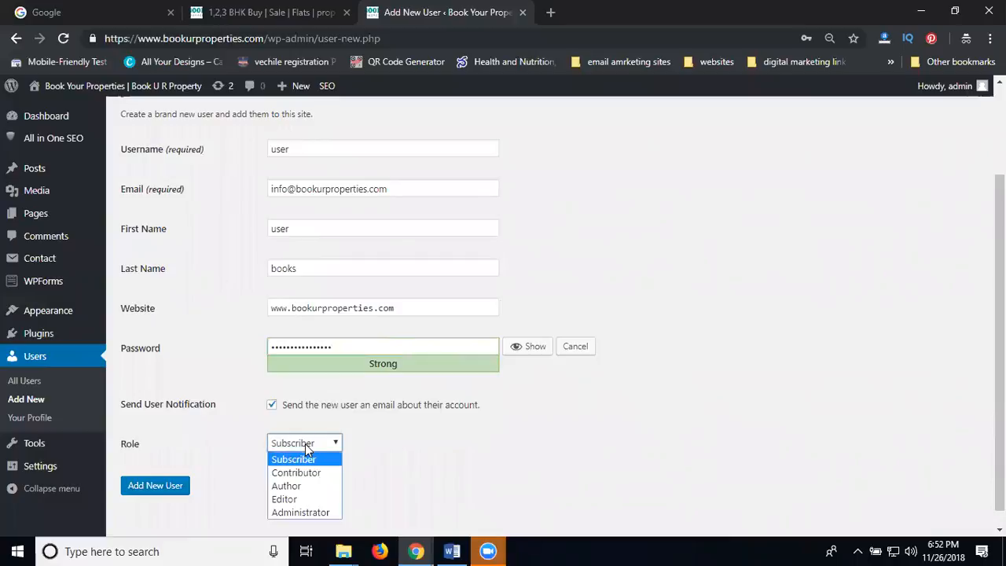
click(291, 500)
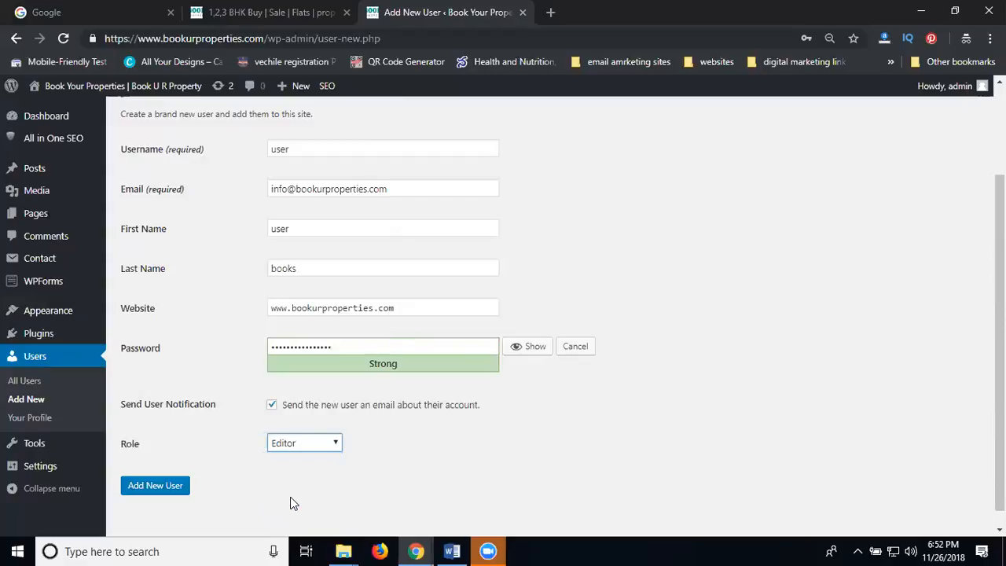
- Create the user and open All Users, now listing two users including the new Editor
click(155, 485)
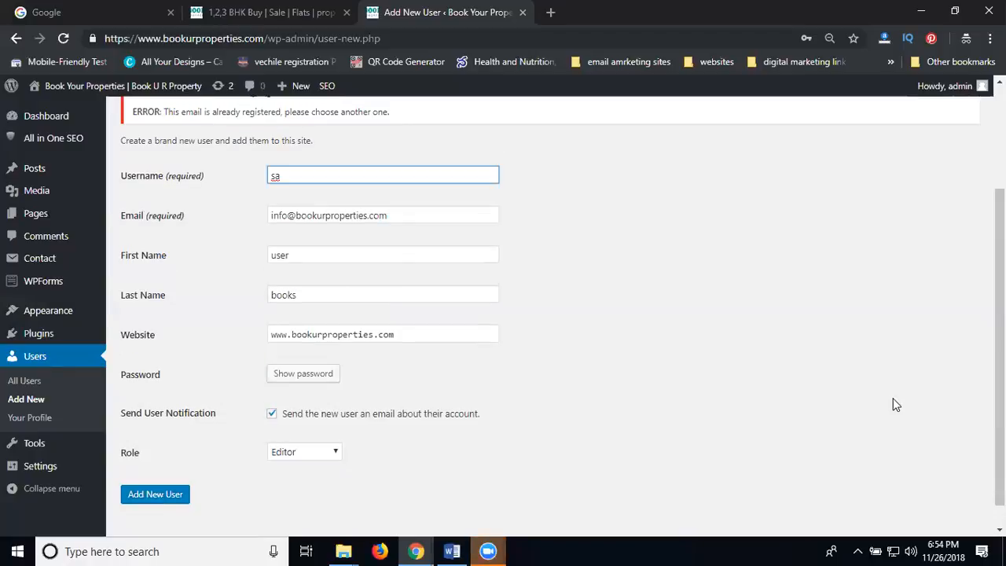
scroll(157, 249, up, 2)
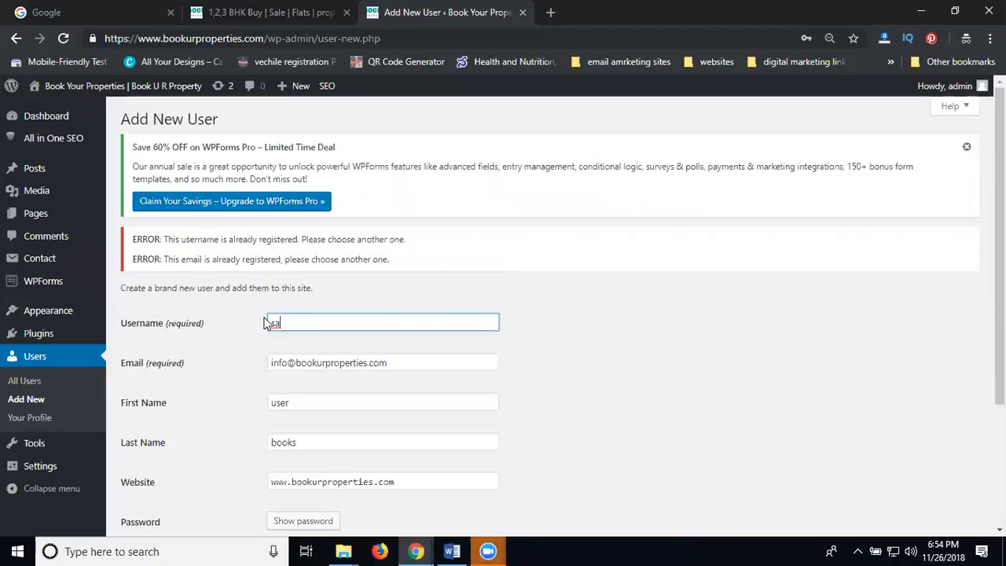
text(n)
click(24, 381)
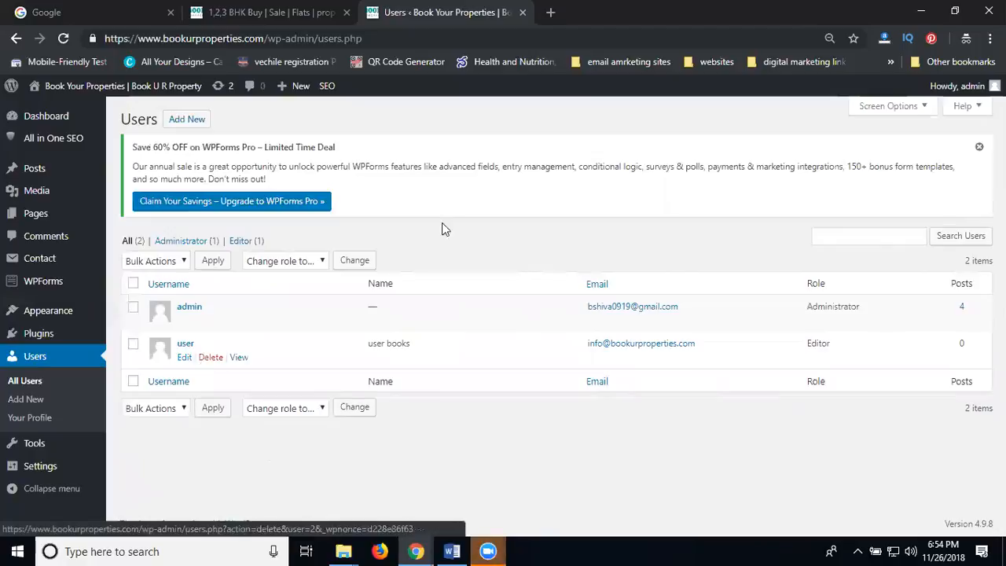
- Log out of admin and sign in as 'user' with the new account's password
mouse_move(971, 92)
click(908, 152)
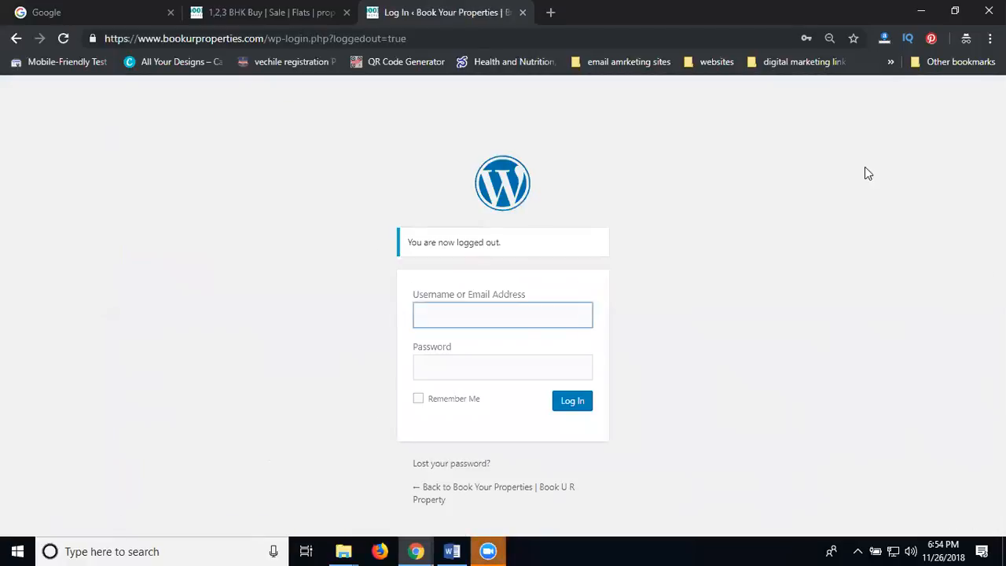
text(user)
key(Tab)
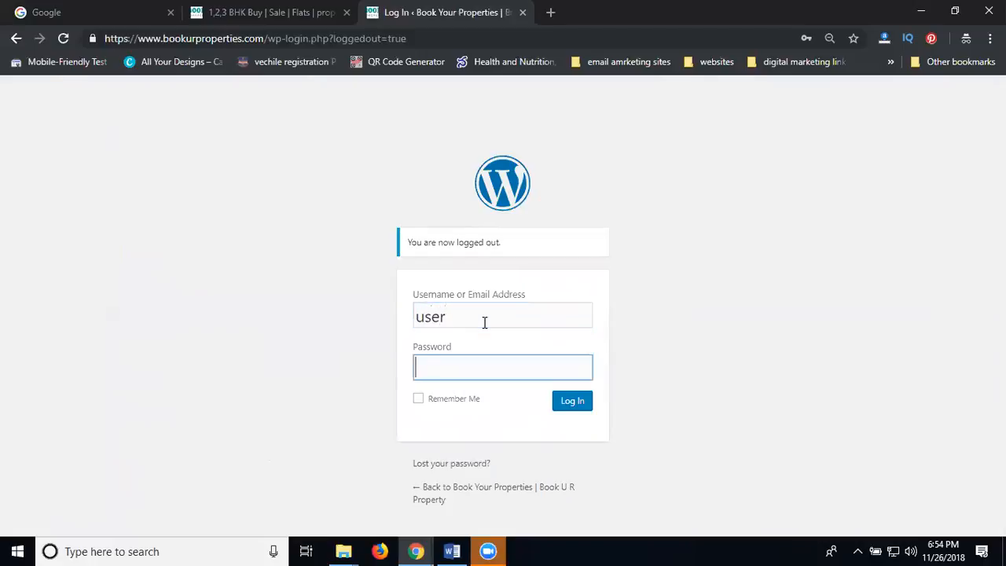
text(••••••••••••••••)
click(575, 403)
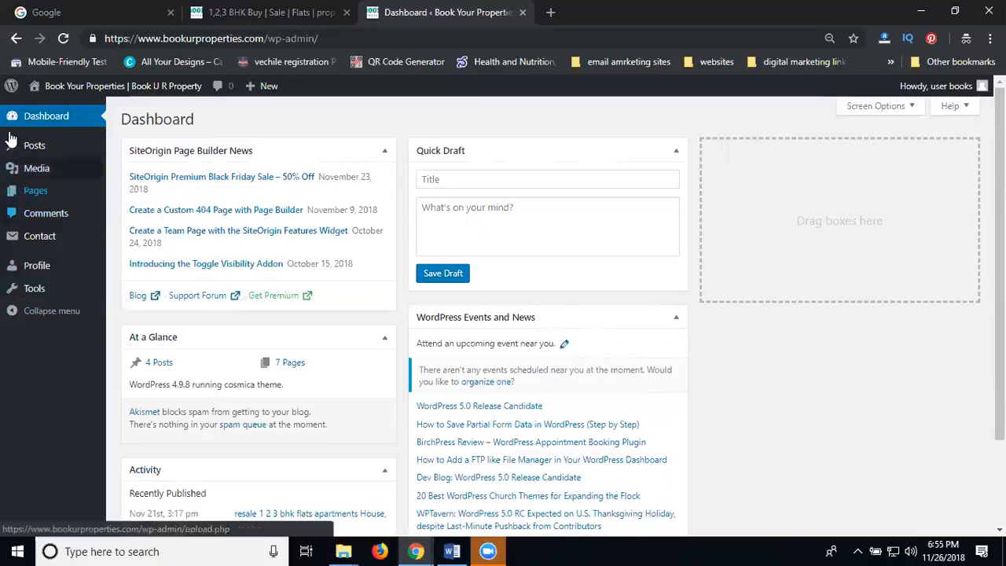
- View All Posts as the Editor user, then log out of that account
mouse_move(37, 149)
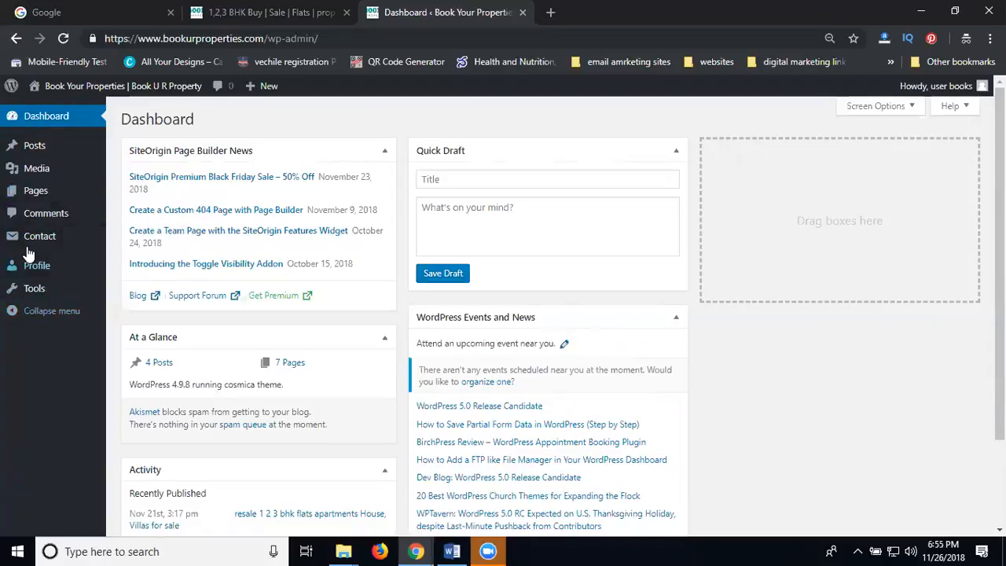
mouse_move(28, 252)
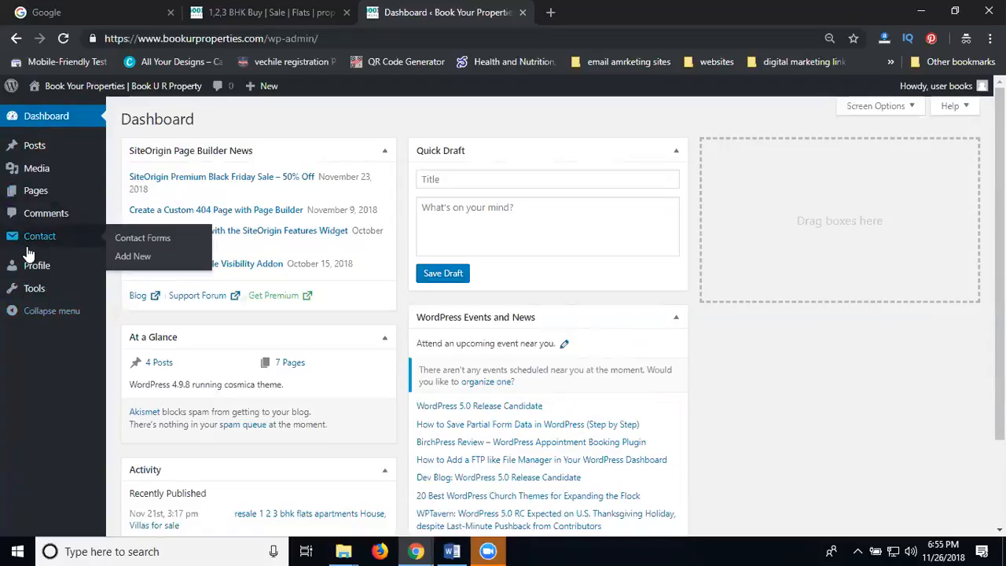
click(30, 146)
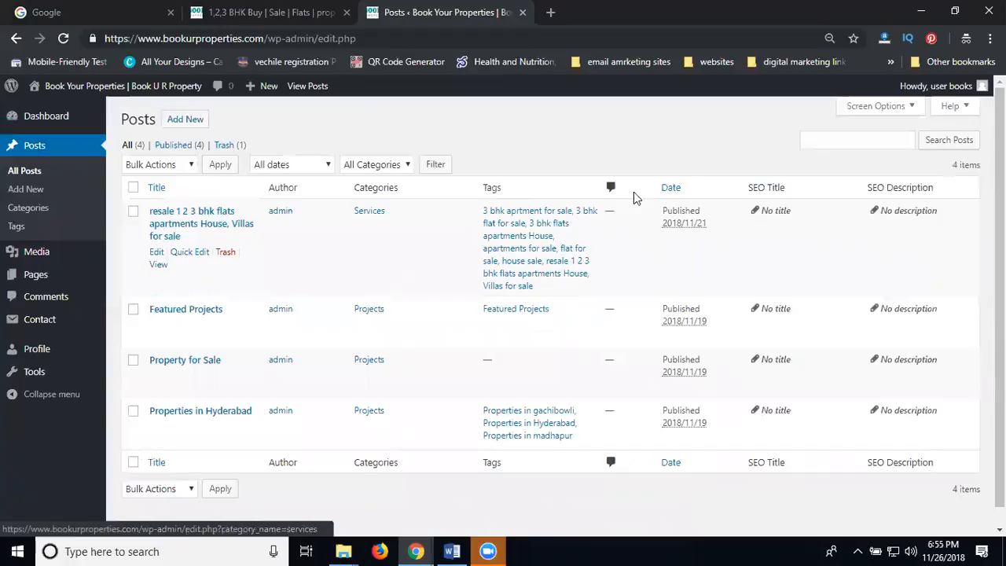
mouse_move(979, 88)
click(904, 167)
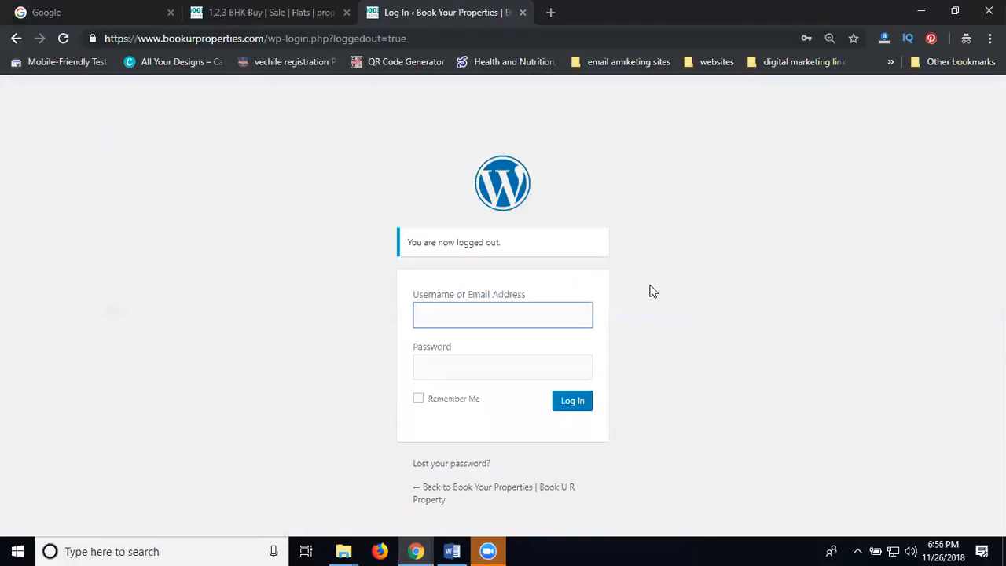
- Sign back in as admin using the browser's saved administrator login
click(532, 309)
click(492, 348)
click(572, 403)
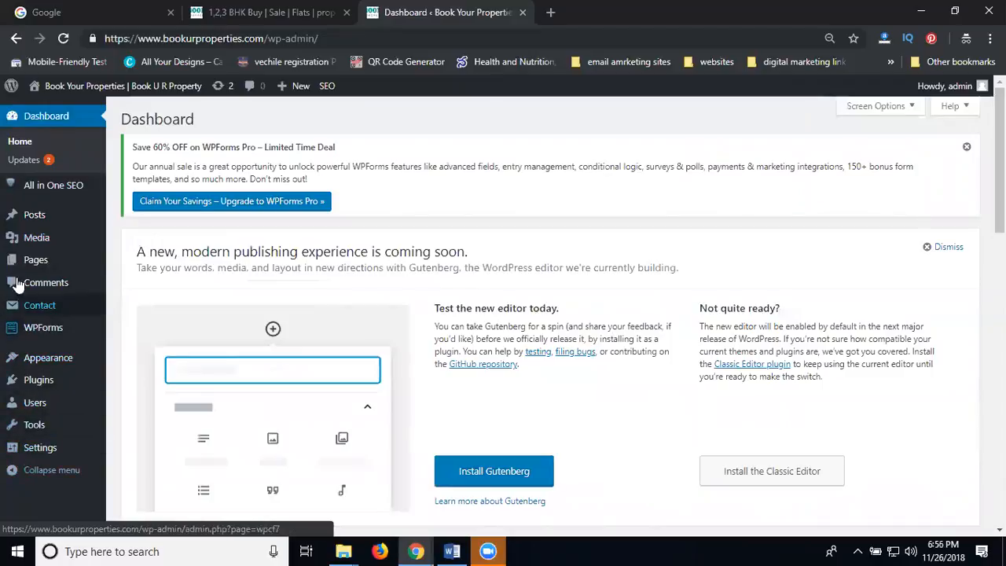
mouse_move(22, 242)
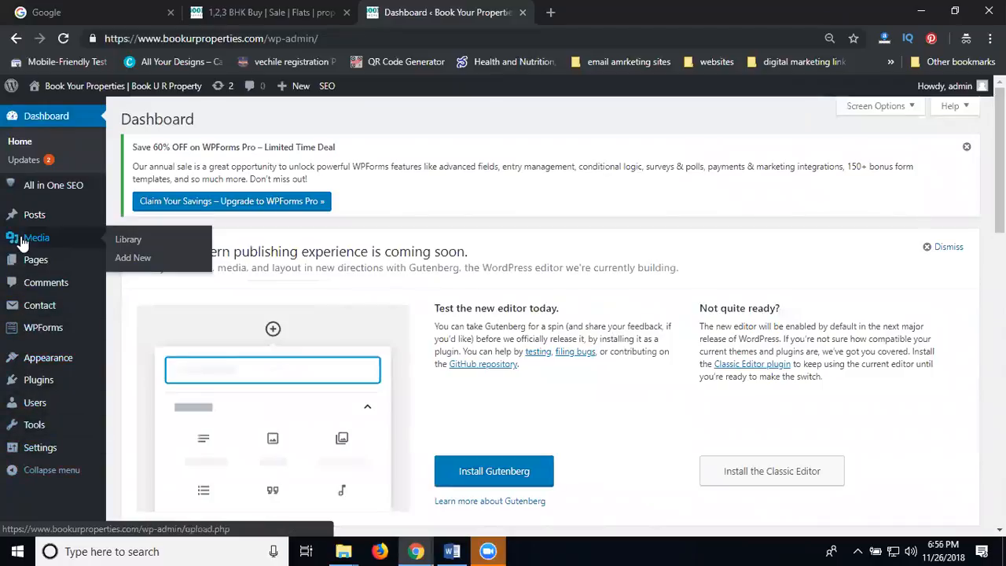